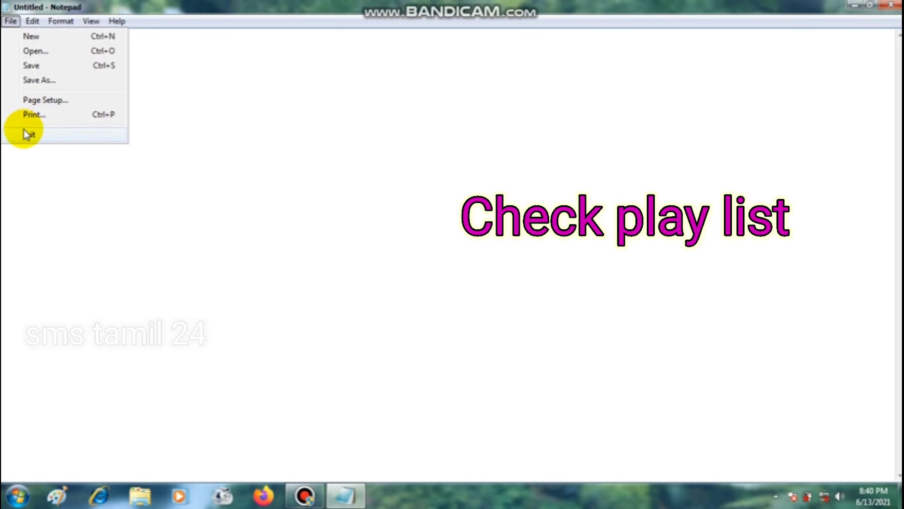
# Step: Search downward in the document for "and" and go to its first two matches
pyautogui.moveTo(30, 24)
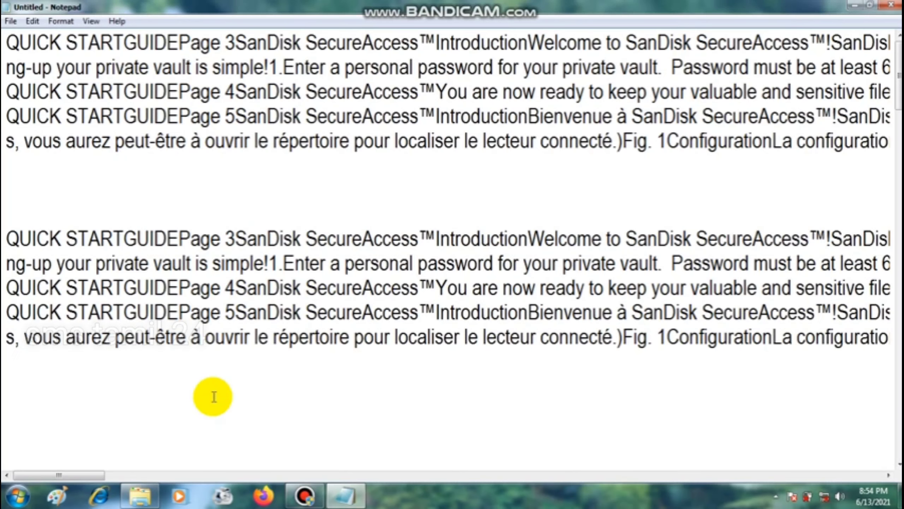
pyautogui.click(33, 21)
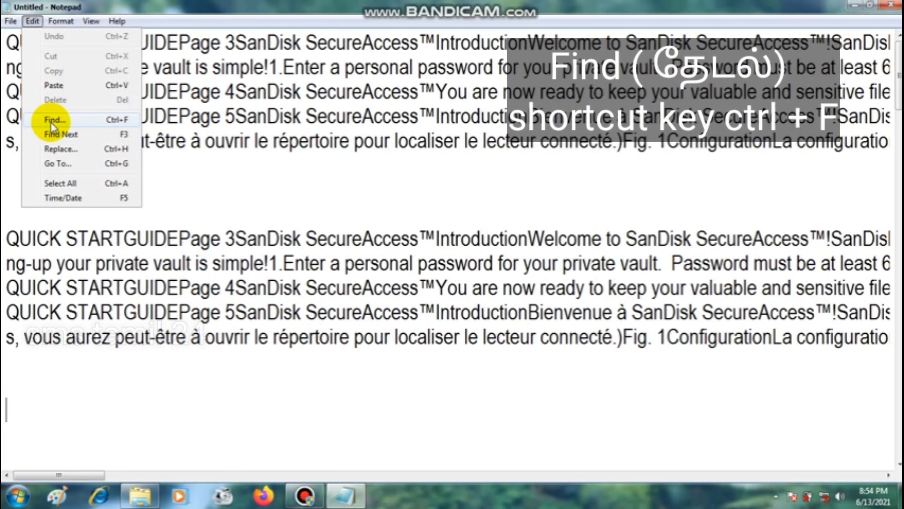
pyautogui.click(118, 126)
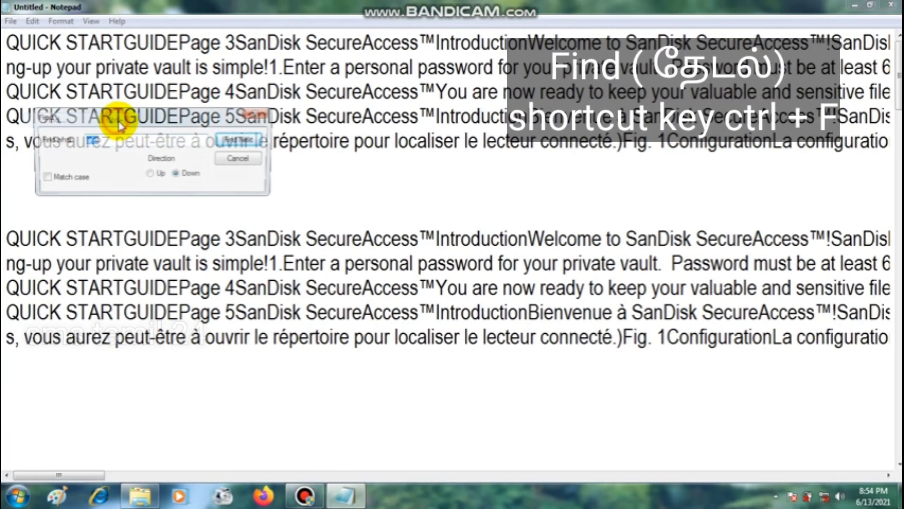
pyautogui.click(127, 141)
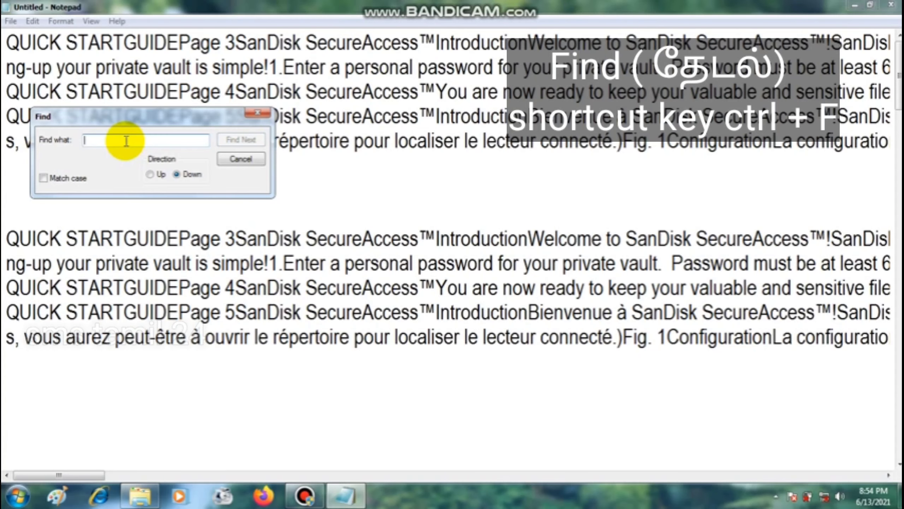
pyautogui.write('and')
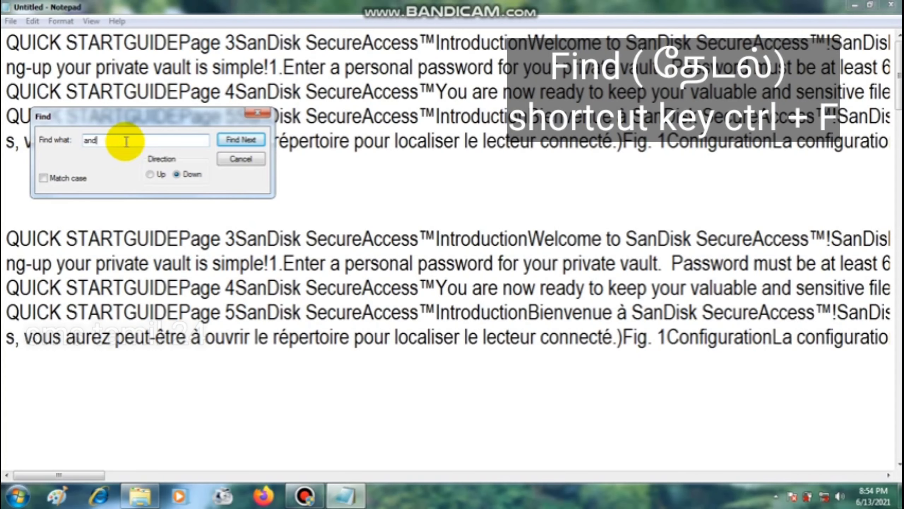
pyautogui.click(233, 141)
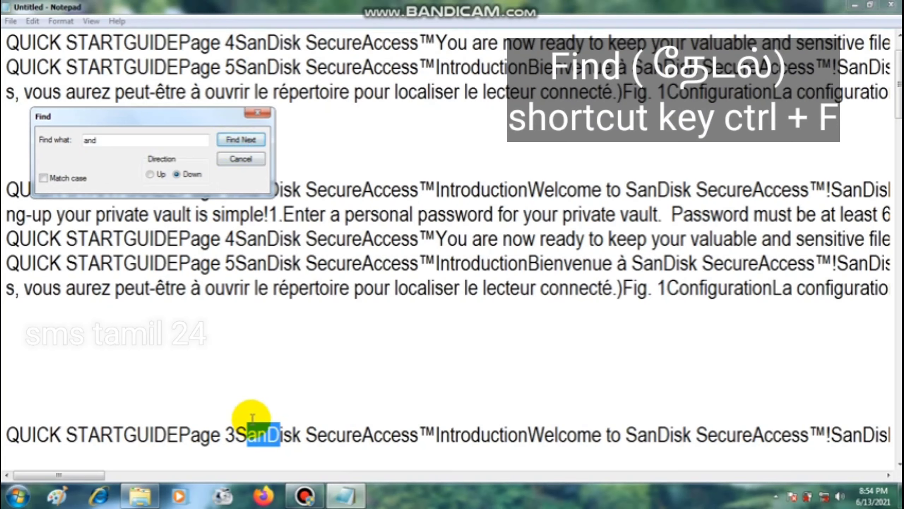
pyautogui.click(242, 140)
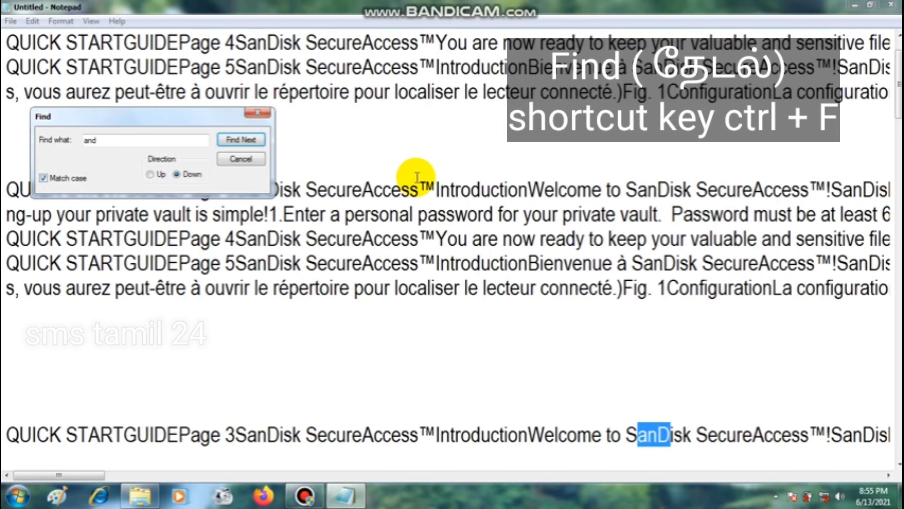
# Step: Find the next two downward matches of "and" with case matching on, and move the Find dialog clear of the text
pyautogui.click(255, 140)
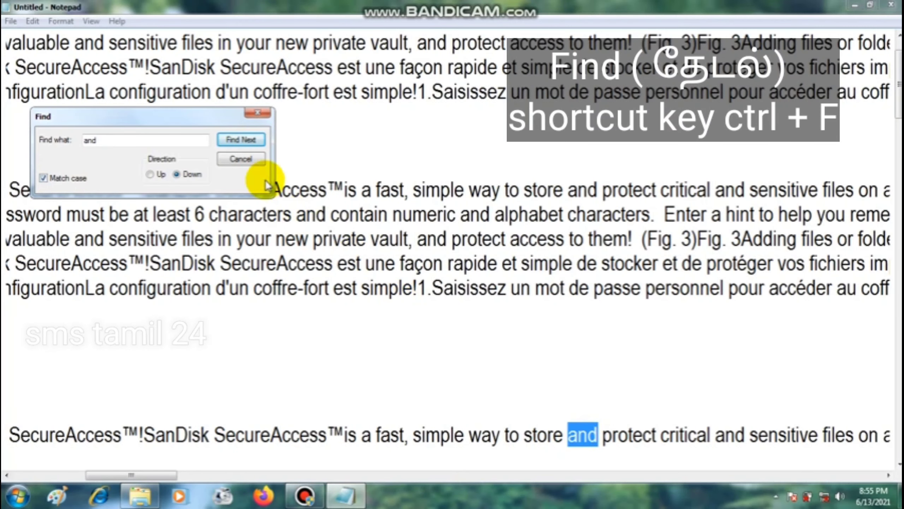
pyautogui.click(239, 140)
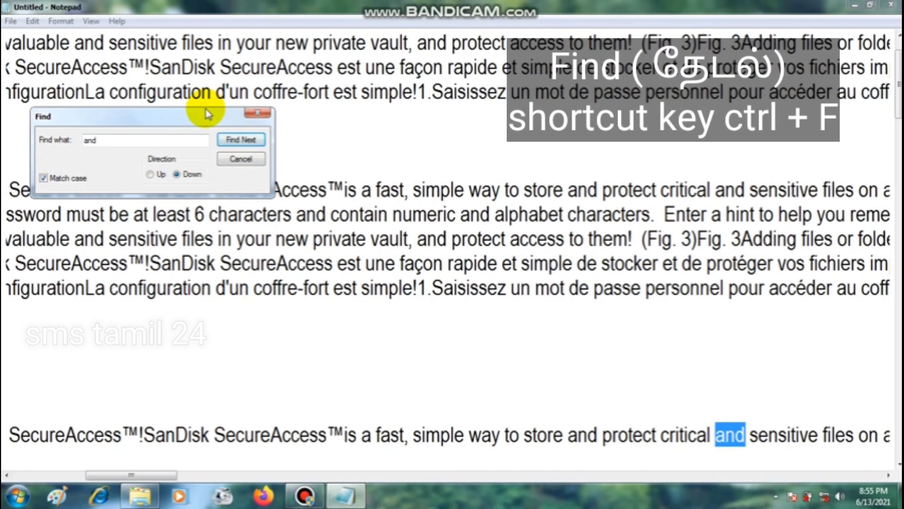
pyautogui.moveTo(208, 114); pyautogui.dragTo(832, 294)
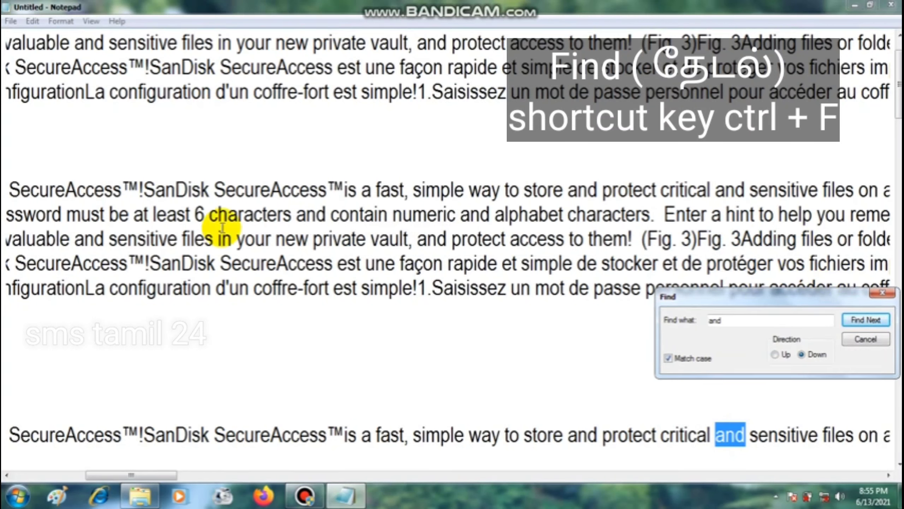
# Step: Reverse the case-matched search for "and" to upward, step back through the preceding matches, and close the Find dialog
pyautogui.click(776, 355)
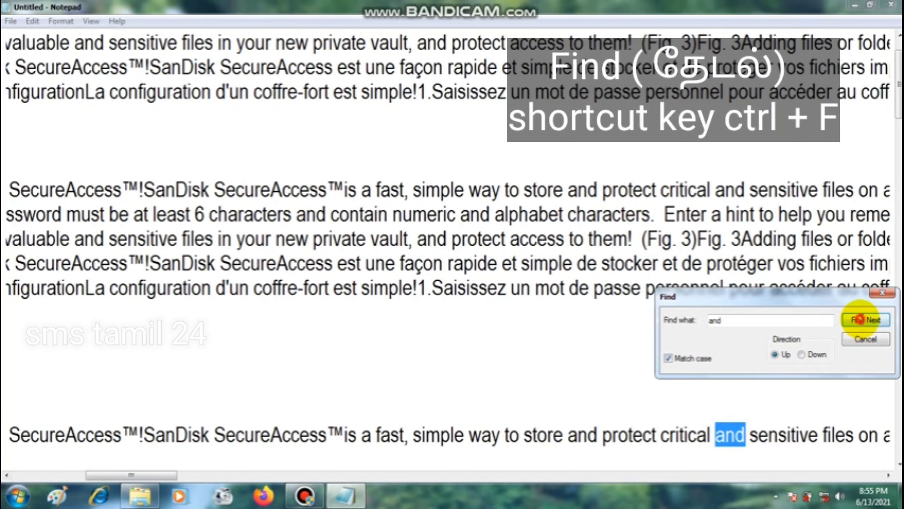
pyautogui.click(860, 318)
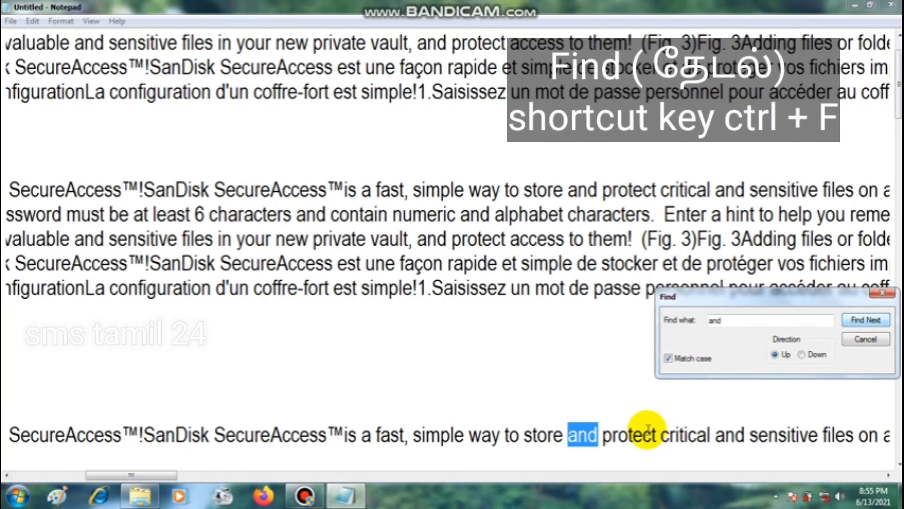
pyautogui.click(880, 321)
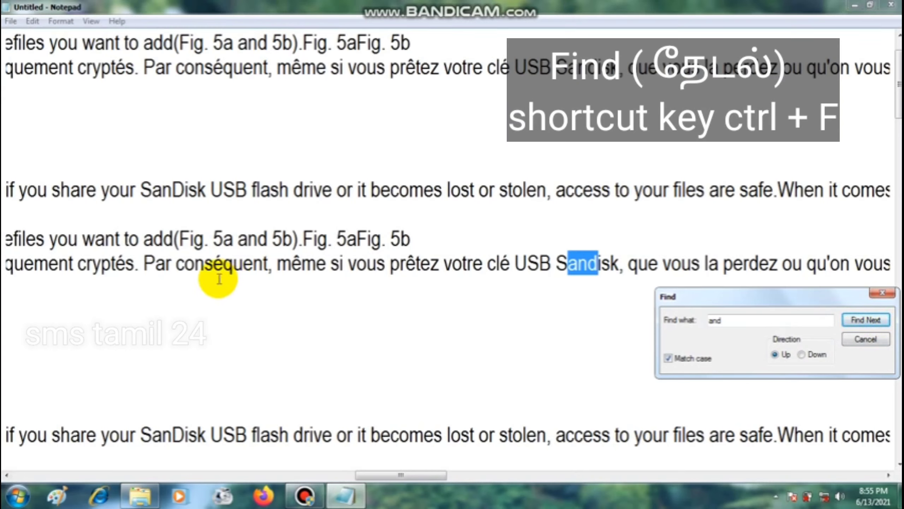
pyautogui.click(868, 320)
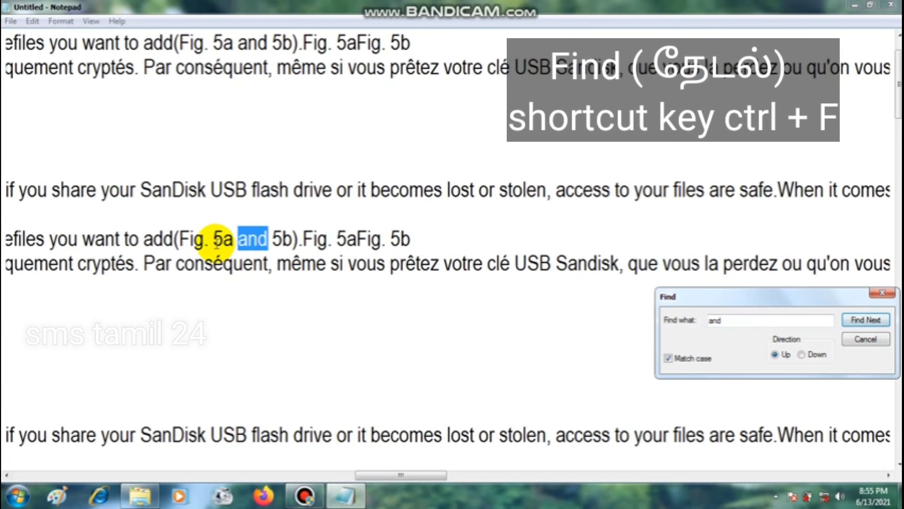
pyautogui.click(872, 320)
pyautogui.moveTo(792, 294); pyautogui.dragTo(575, 176)
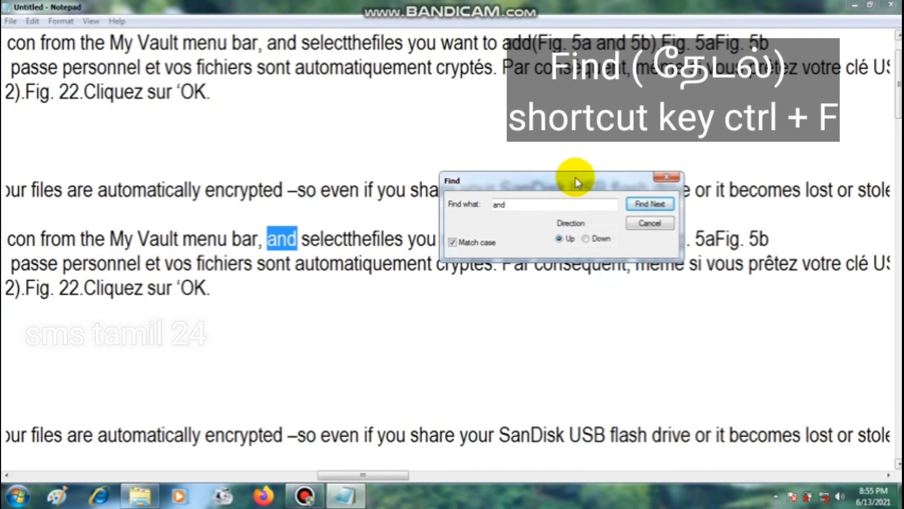
pyautogui.click(650, 223)
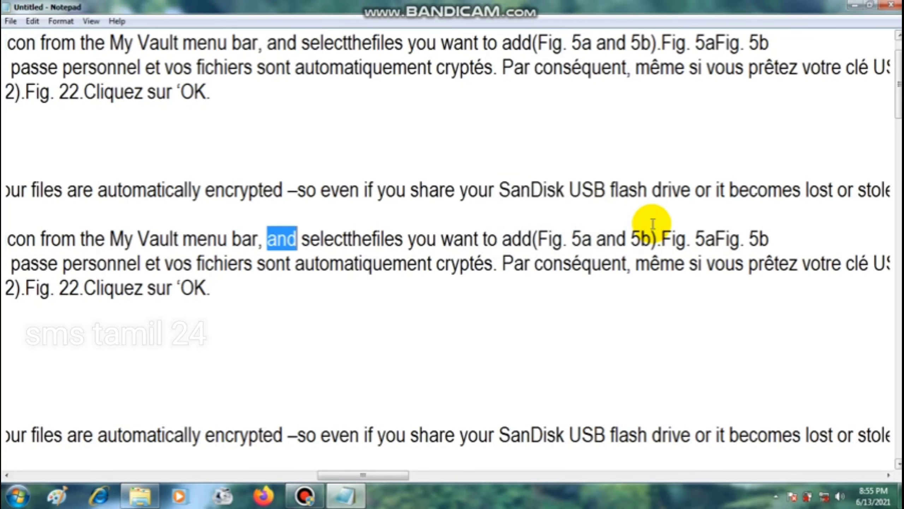
# Step: Starting below the visible text, repeat the upward search for "and" with Find Next through a series of preceding matches
pyautogui.hotkey('ctrl', 'End')
pyautogui.click(25, 21)
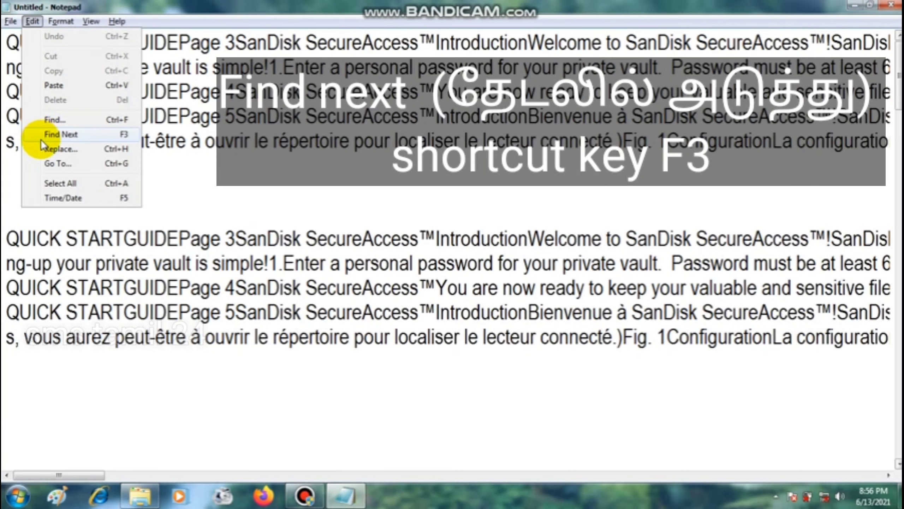
pyautogui.click(117, 137)
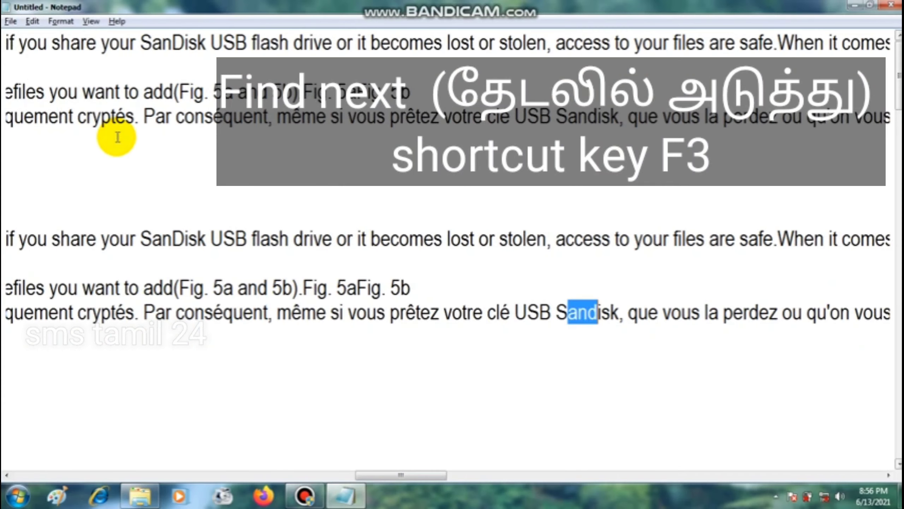
pyautogui.click(32, 22)
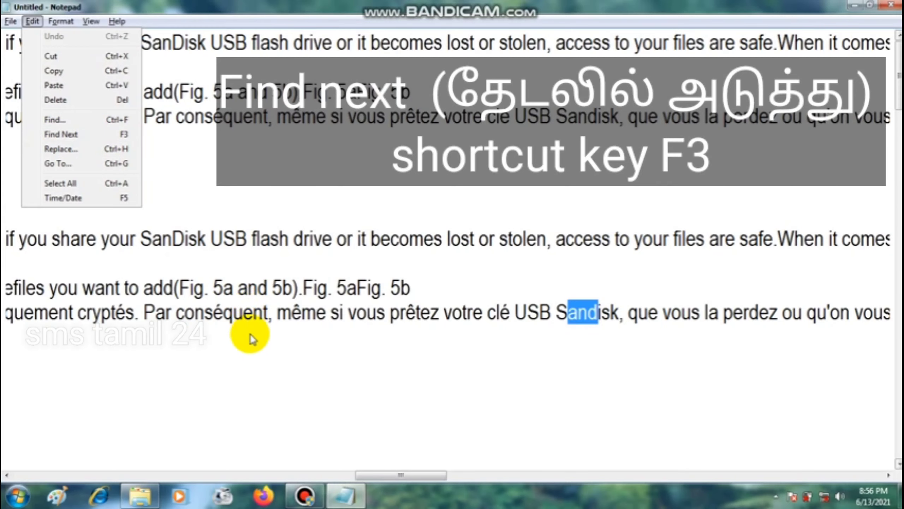
pyautogui.click(264, 370)
pyautogui.press('F3')
pyautogui.press('F3')
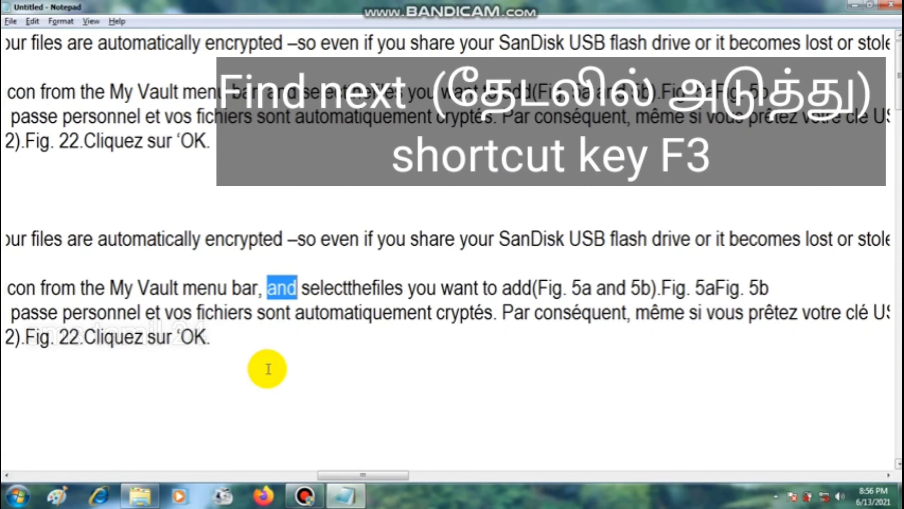
pyautogui.press('F3')
pyautogui.press('F3')
pyautogui.press('F3')
pyautogui.press('F3')
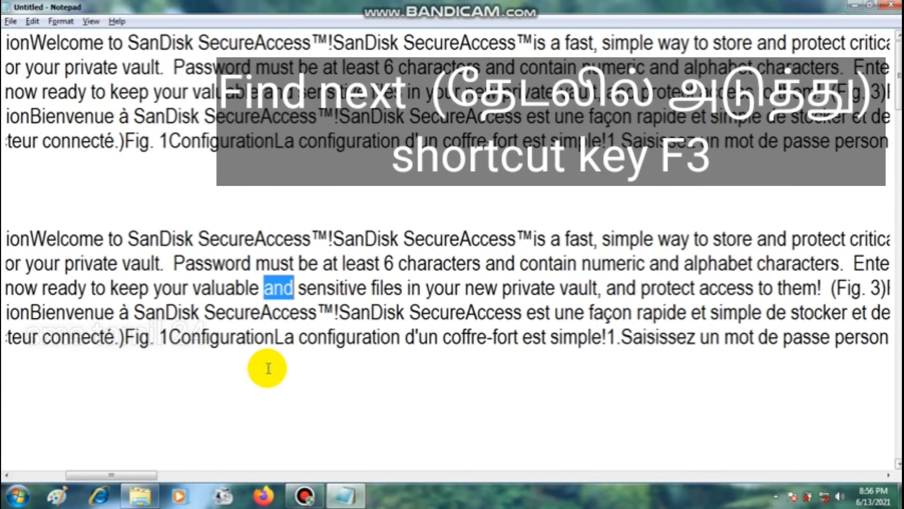
pyautogui.press('F3')
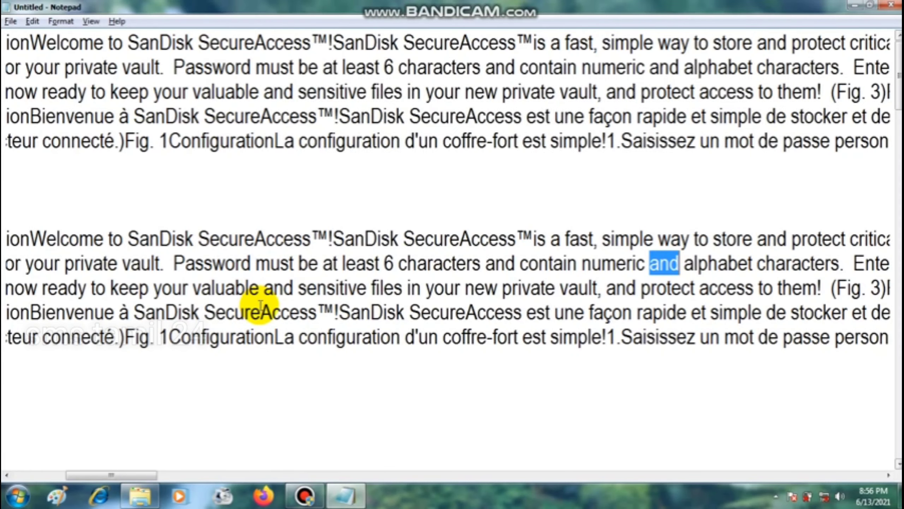
# Step: Set up a replacement of "and" with "the" without case matching, and locate the "and" before "sensitive files"
pyautogui.click(33, 23)
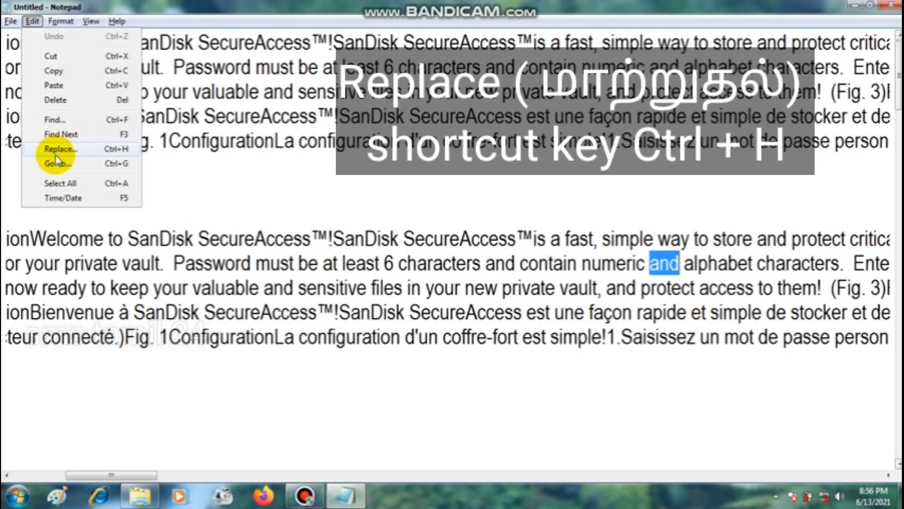
pyautogui.click(125, 153)
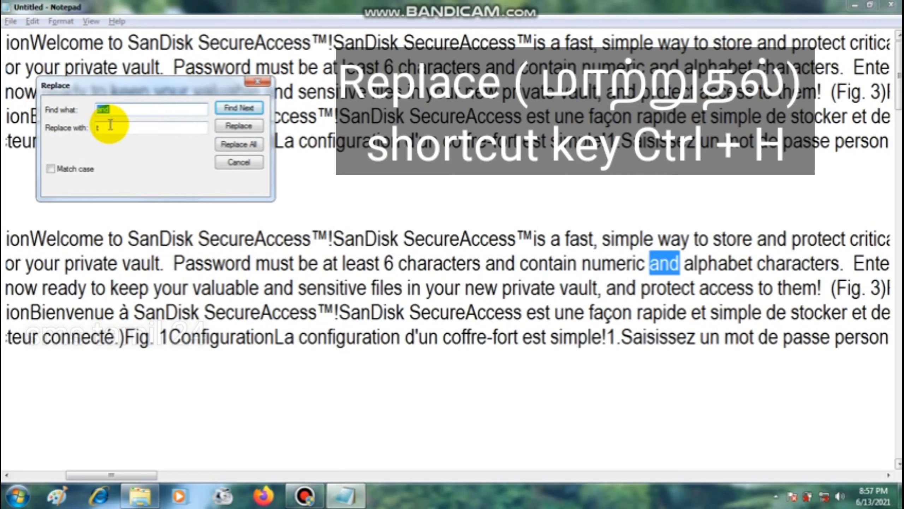
pyautogui.click(115, 127)
pyautogui.write('the')
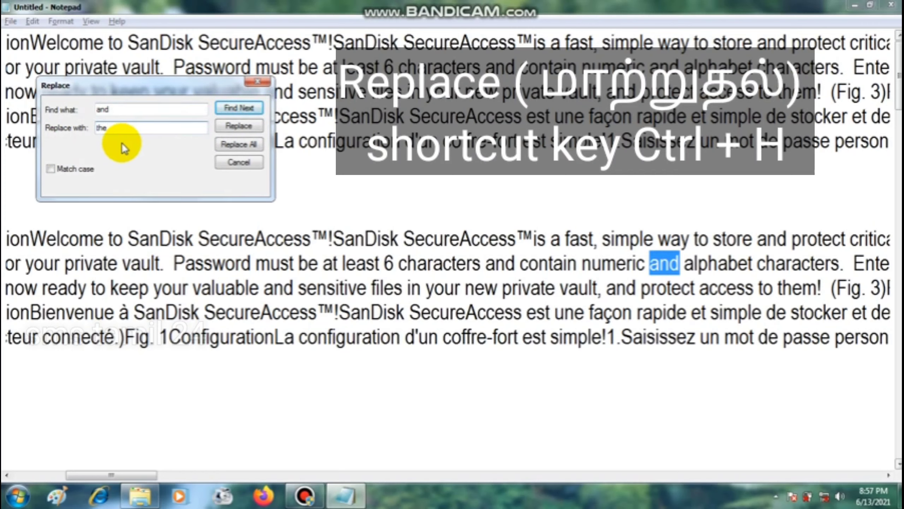
pyautogui.hotkey('shift', 'Tab')
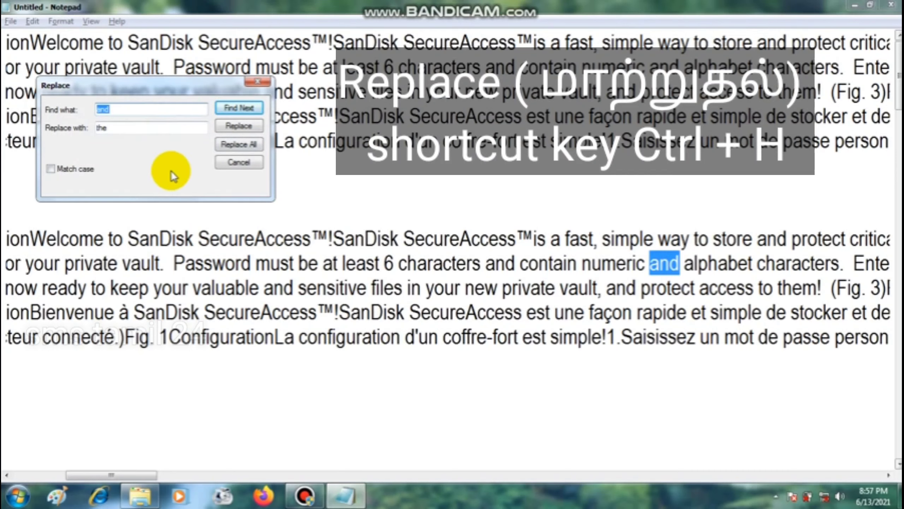
pyautogui.click(241, 112)
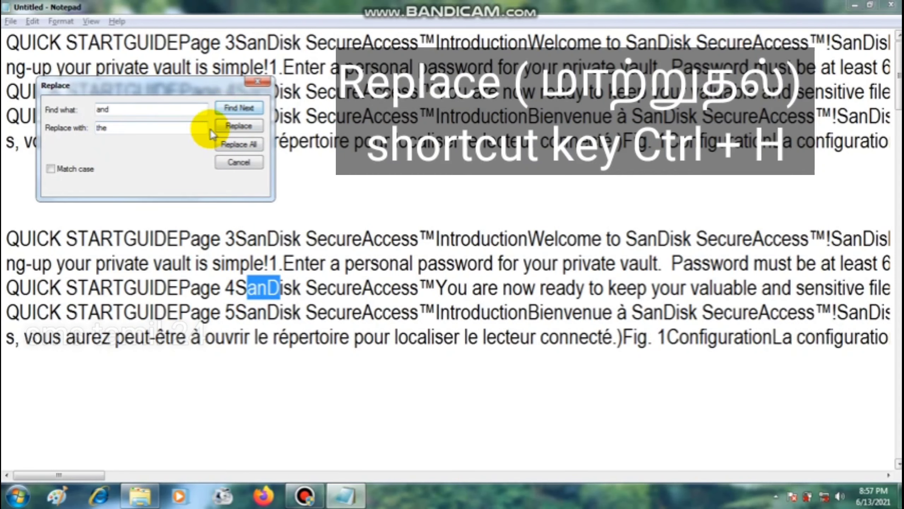
pyautogui.click(238, 112)
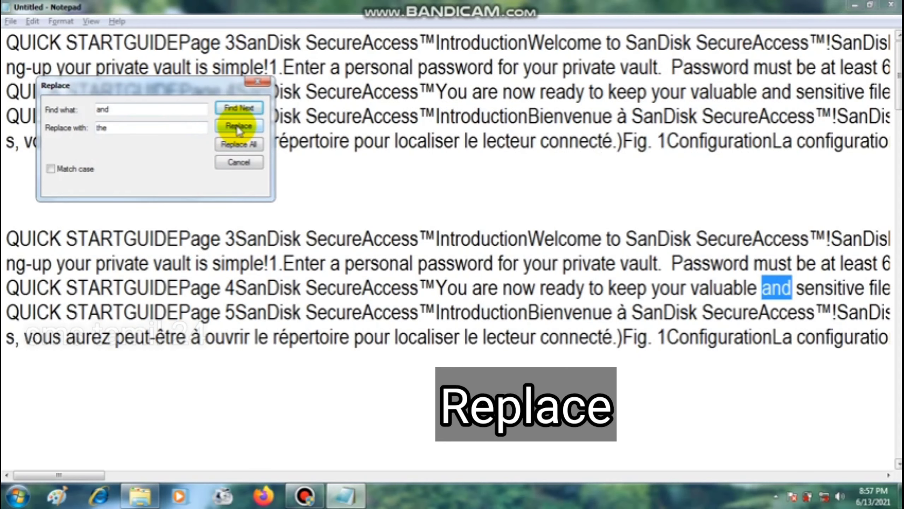
# Step: Replace the found "and" and following matches individually with "the", replace all remaining occurrences, and close the Replace dialog
pyautogui.click(239, 126)
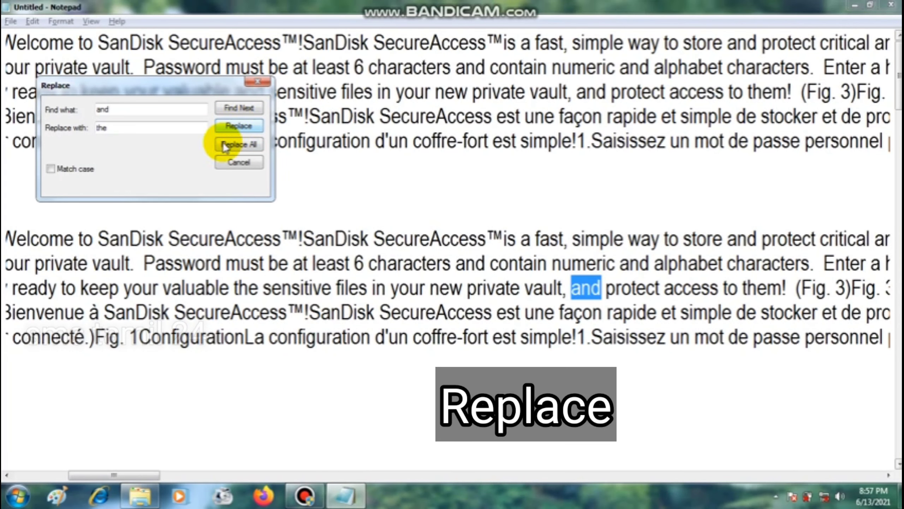
pyautogui.click(254, 132)
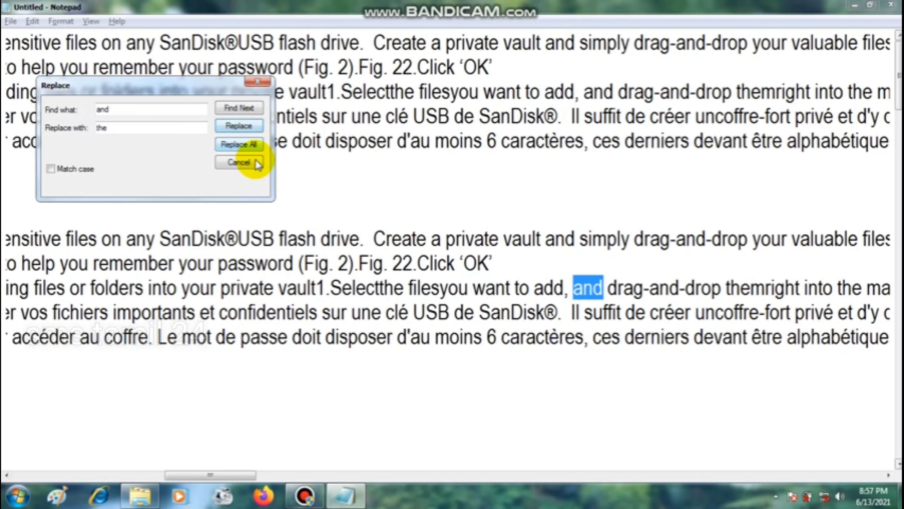
pyautogui.click(237, 144)
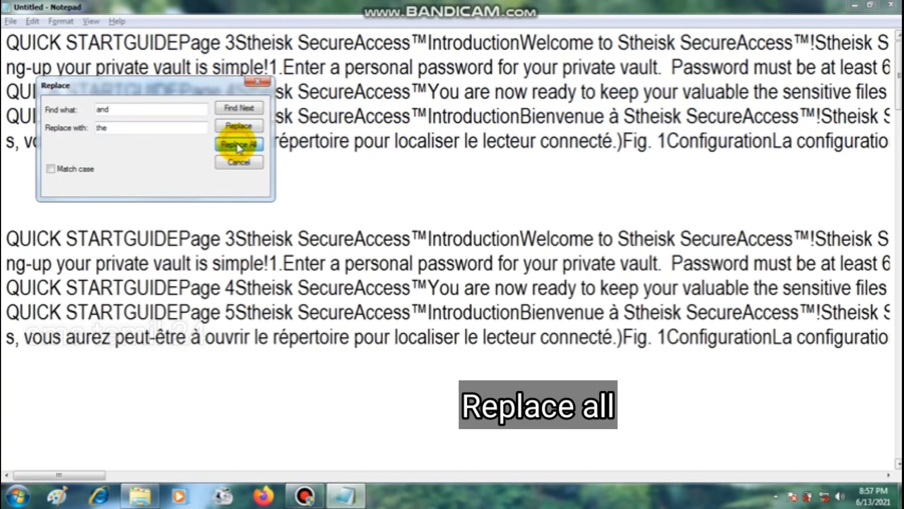
pyautogui.click(247, 164)
# Step: Jump to line 10 with the Go To command, and select all the text in the document
pyautogui.click(33, 21)
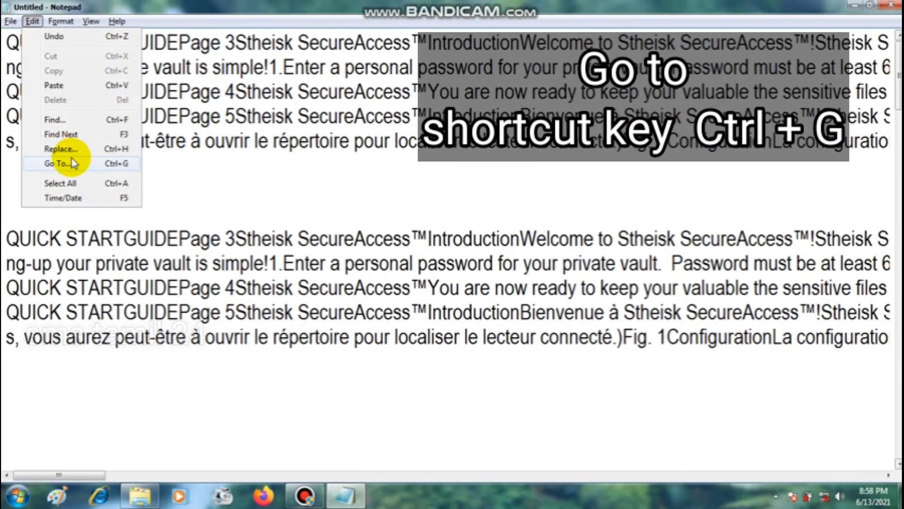
pyautogui.click(72, 163)
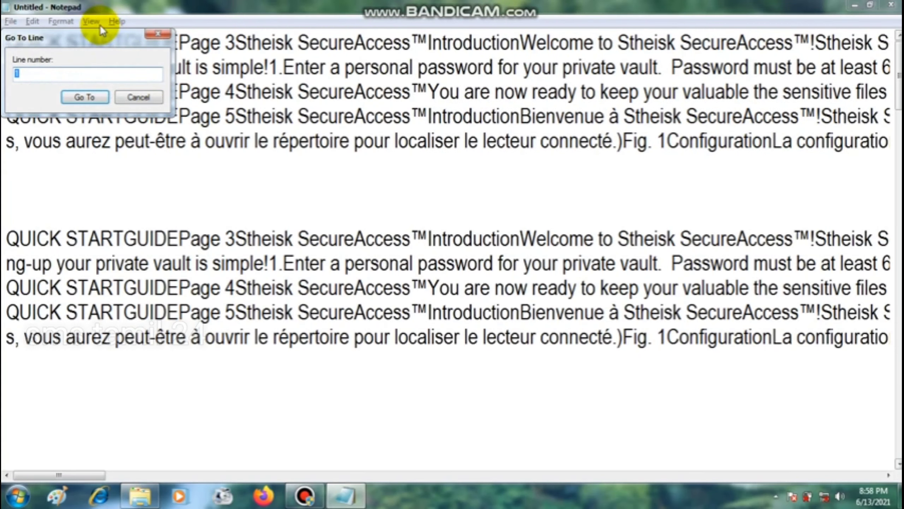
pyautogui.moveTo(99, 32); pyautogui.dragTo(484, 197)
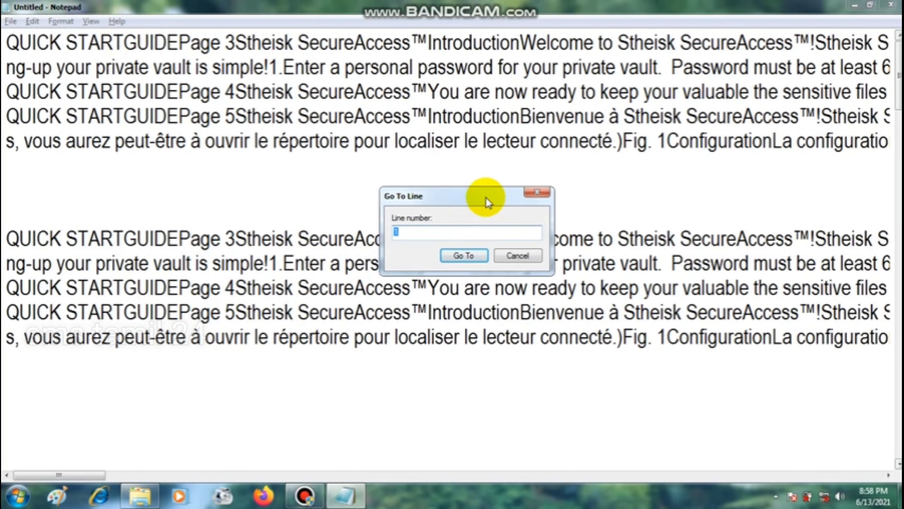
pyautogui.click(400, 233)
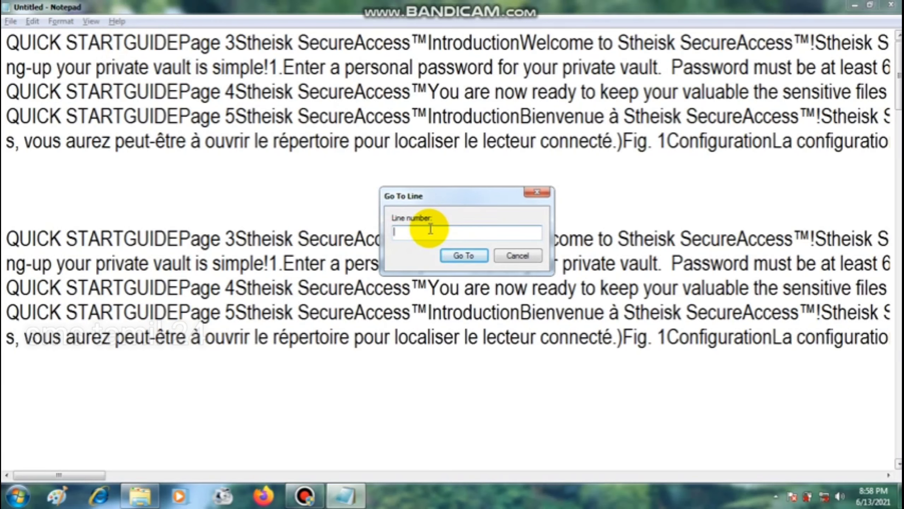
pyautogui.write('10')
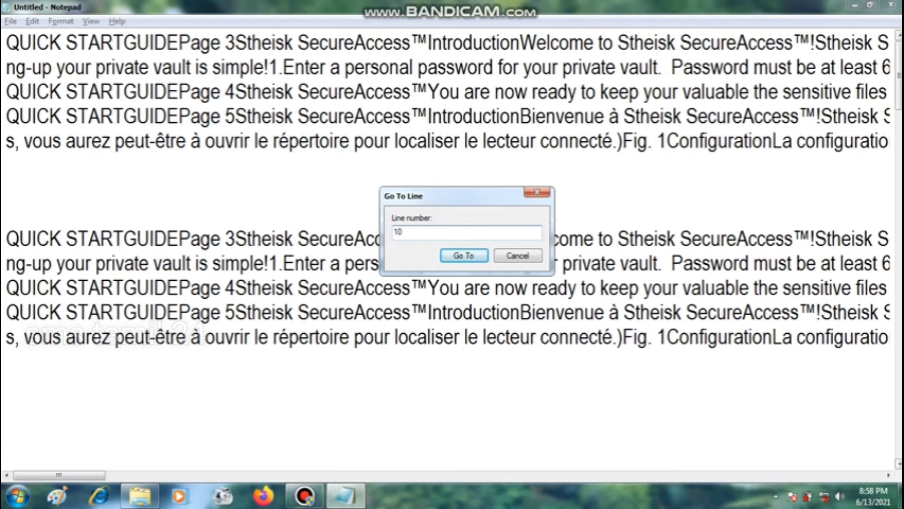
pyautogui.click(464, 254)
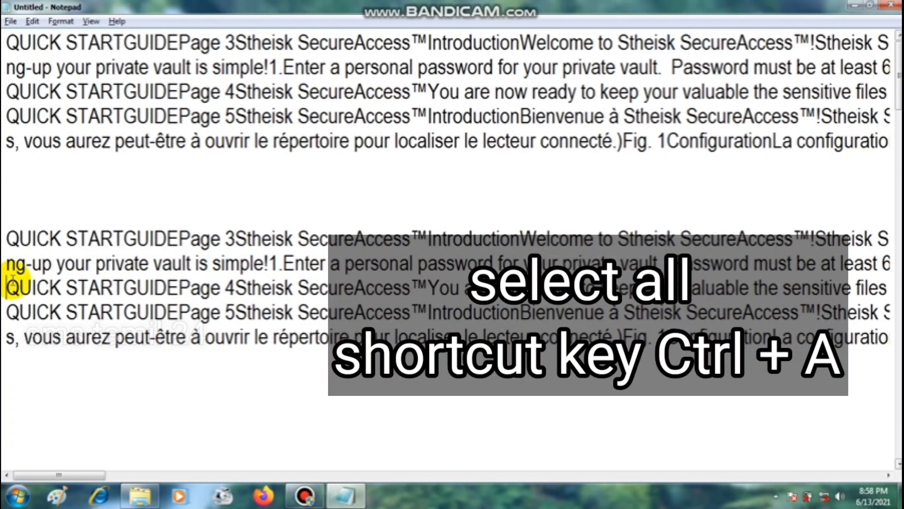
pyautogui.click(32, 21)
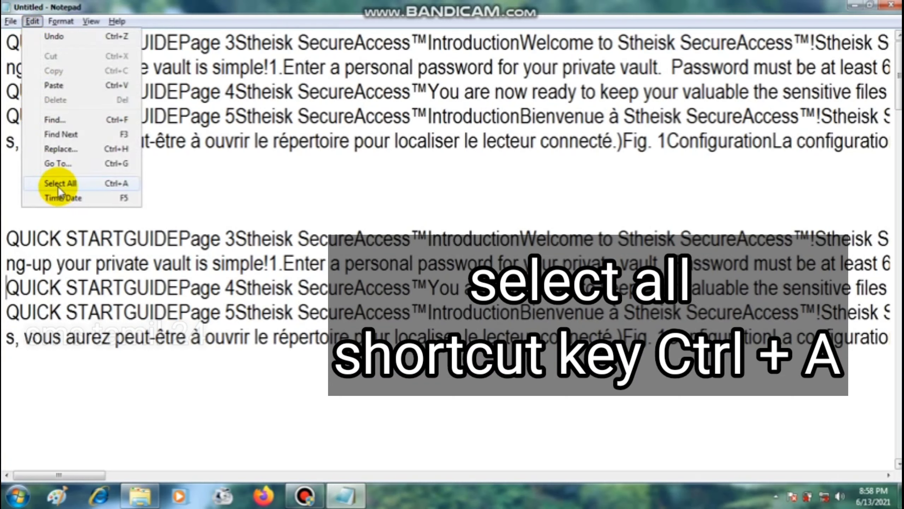
pyautogui.click(121, 183)
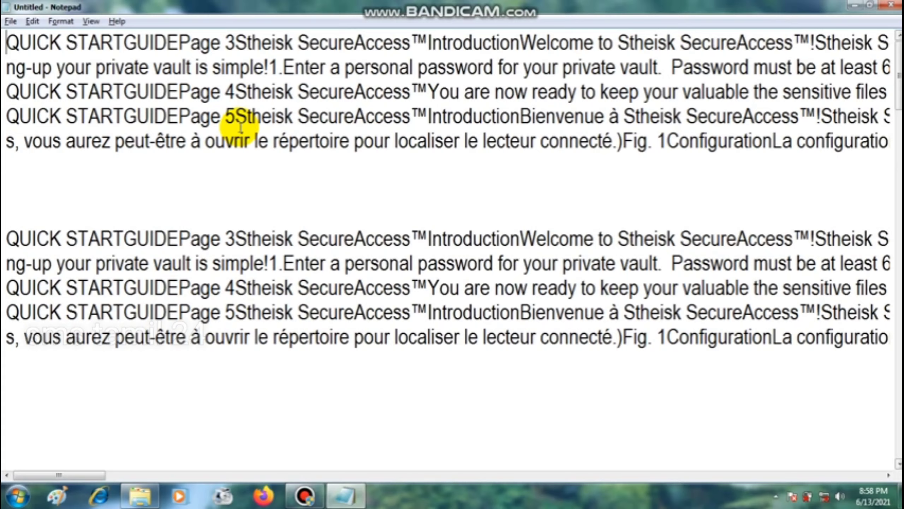
# Step: Add three blank lines above the first visible "QUICK STARTGUIDE" line and insert the current time and date on the uppermost one
pyautogui.press('Return')
pyautogui.press('Return')
pyautogui.press('Return')
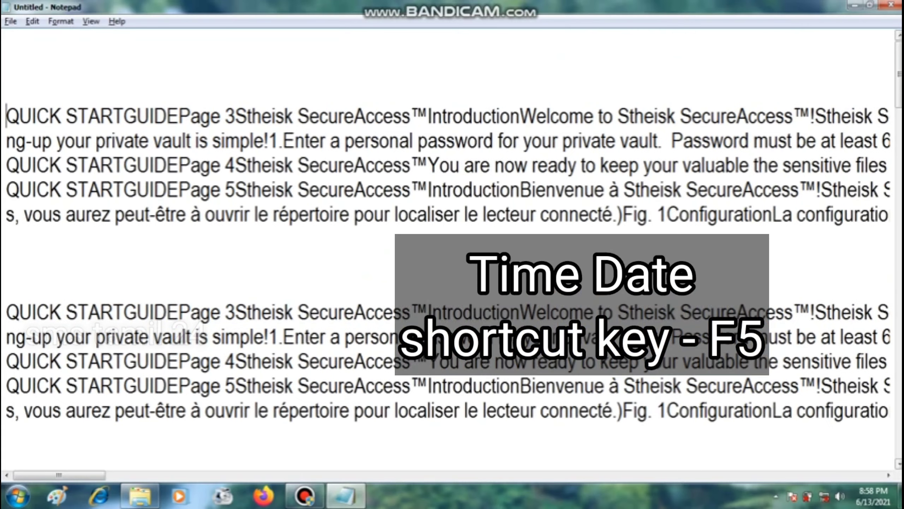
pyautogui.press('Up')
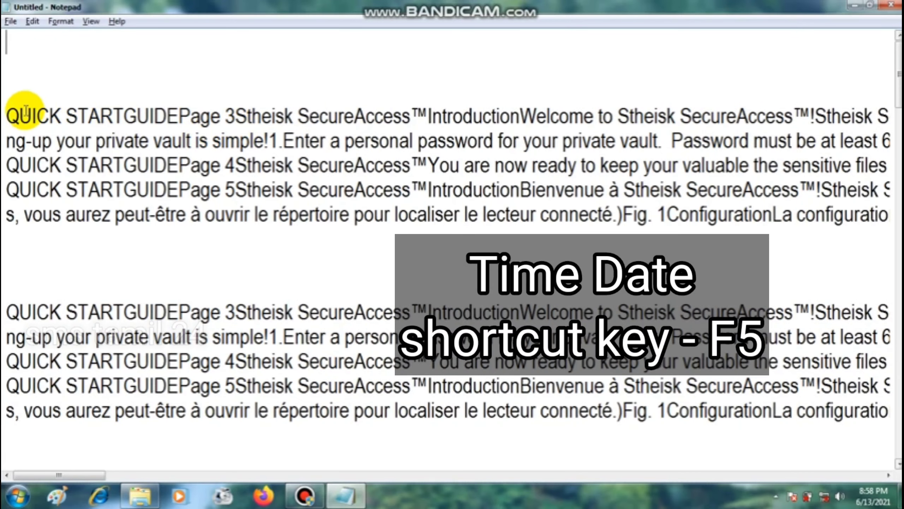
pyautogui.click(33, 22)
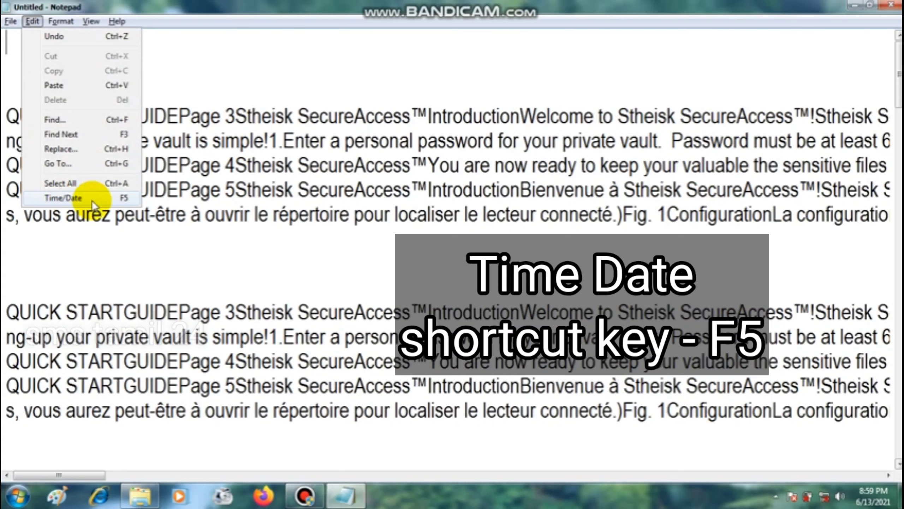
pyautogui.click(125, 199)
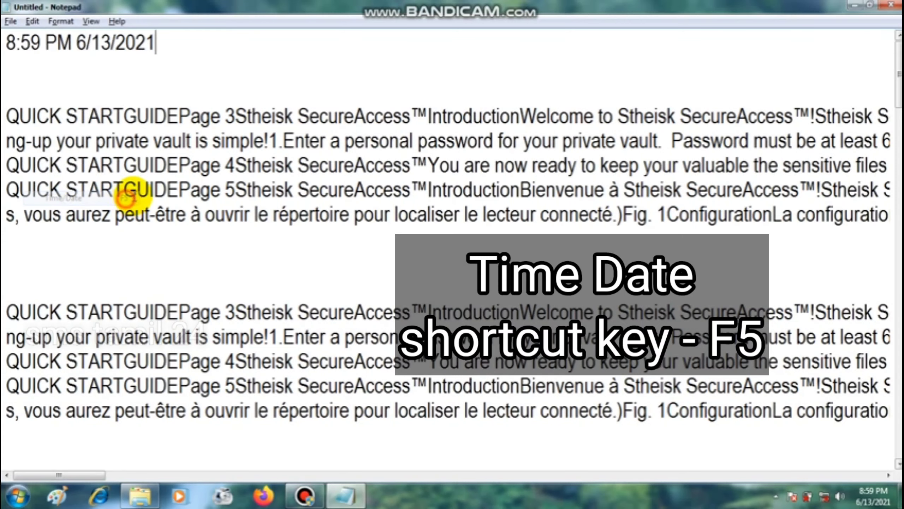